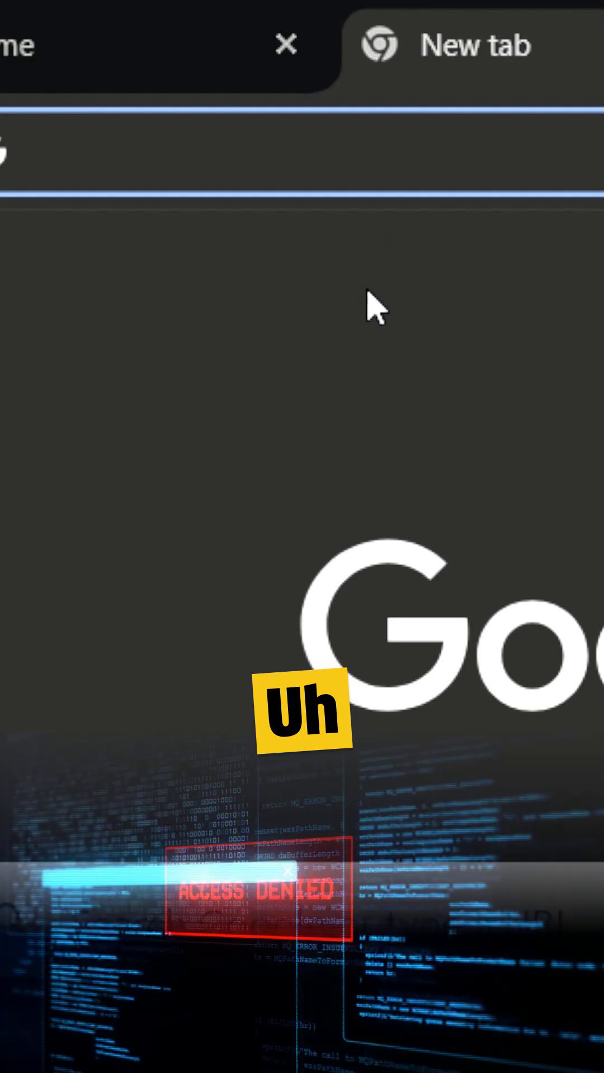
text(cton)
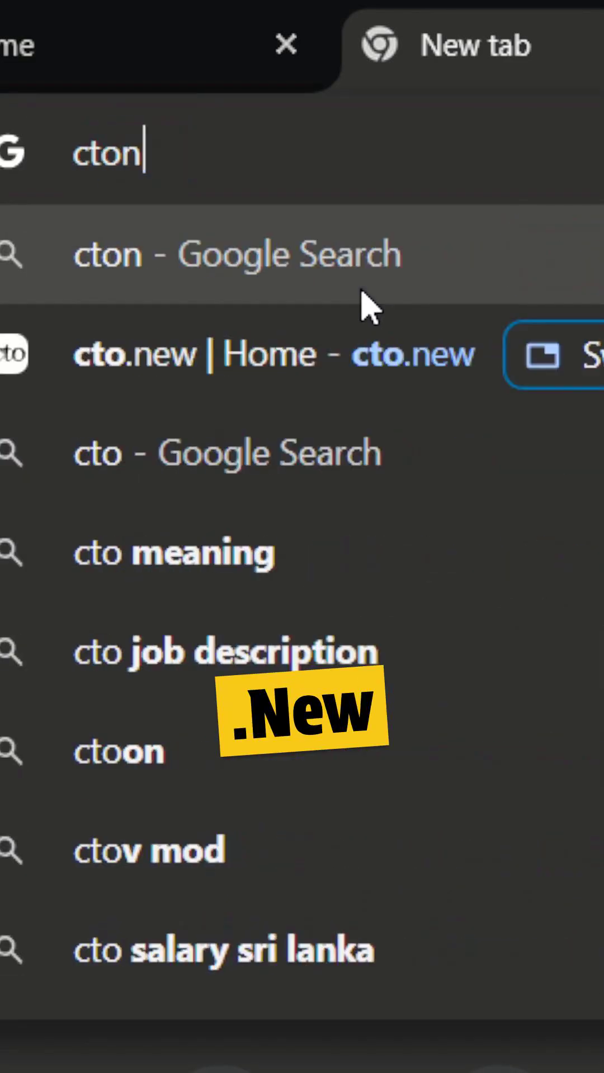
text(ew)
- Correct the mistyped cto.new address and load the cto.new home page
key(BackSpace)
key(BackSpace)
key(BackSpace)
text(.new)
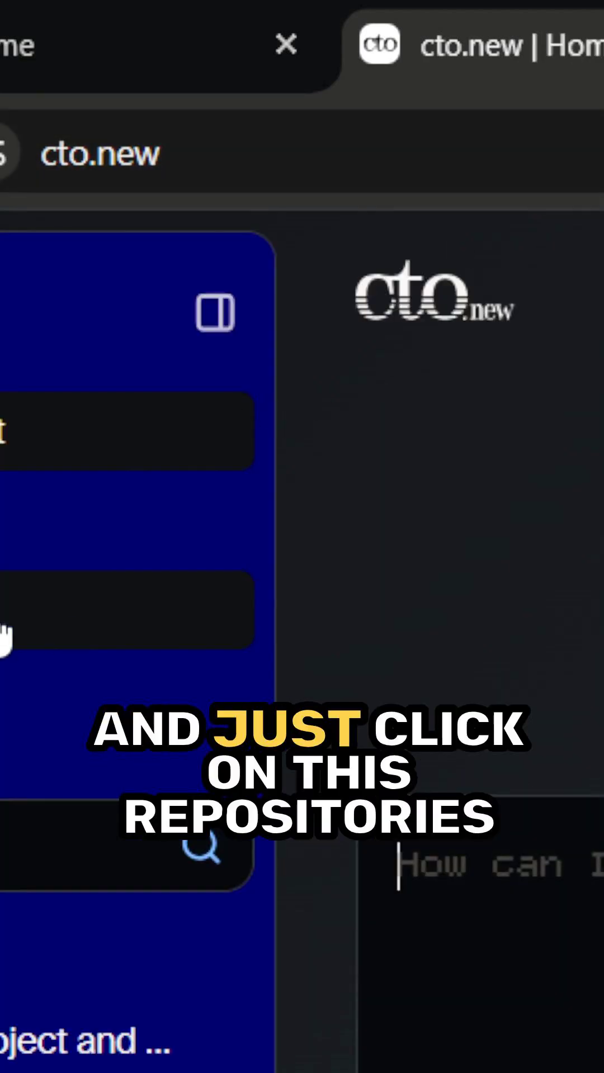
- Check the Repositories page for an unlinked GitHub repository to link
click(4, 639)
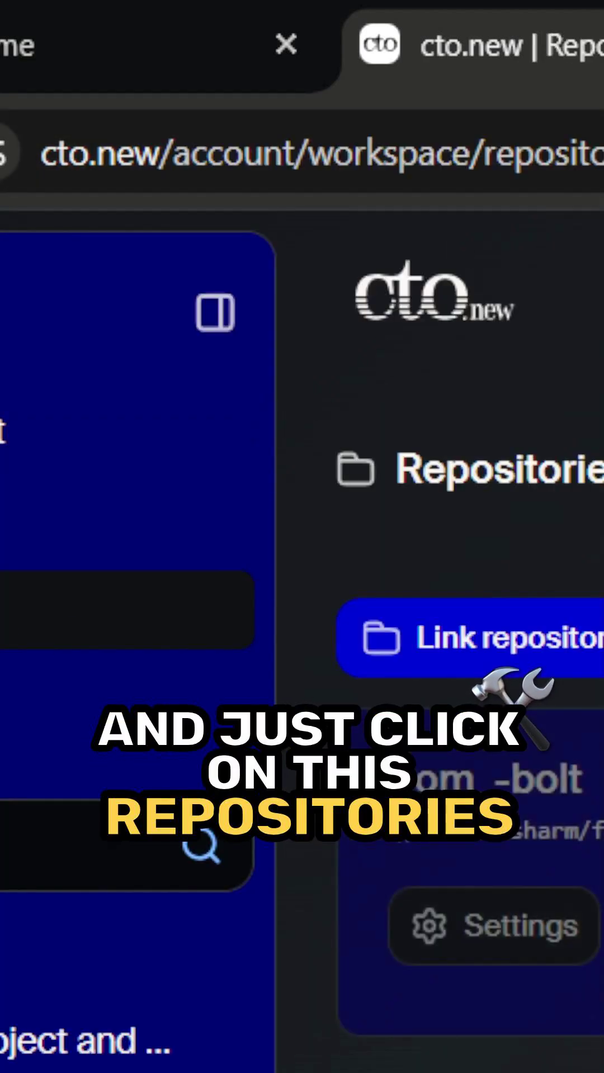
click(503, 638)
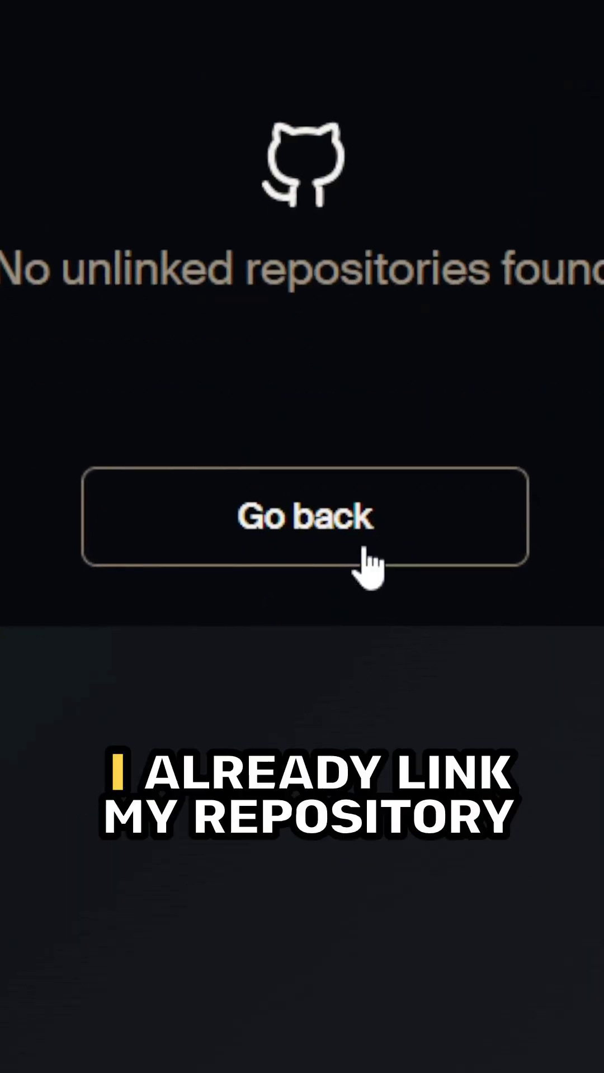
- Go back from the empty linking screen to the repositories list showing from_-bolt
click(432, 959)
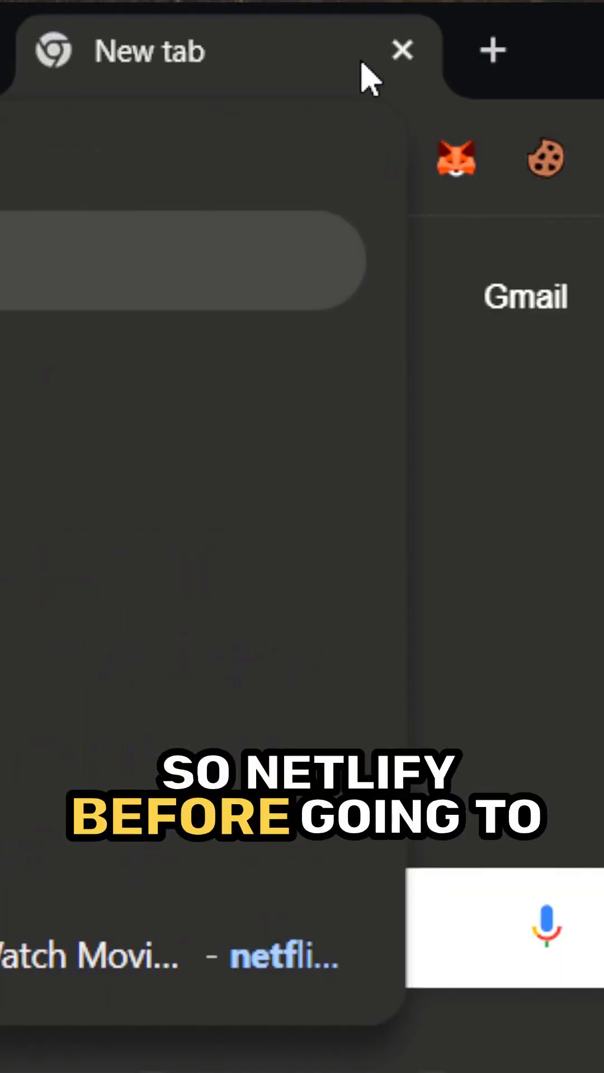
text(n)
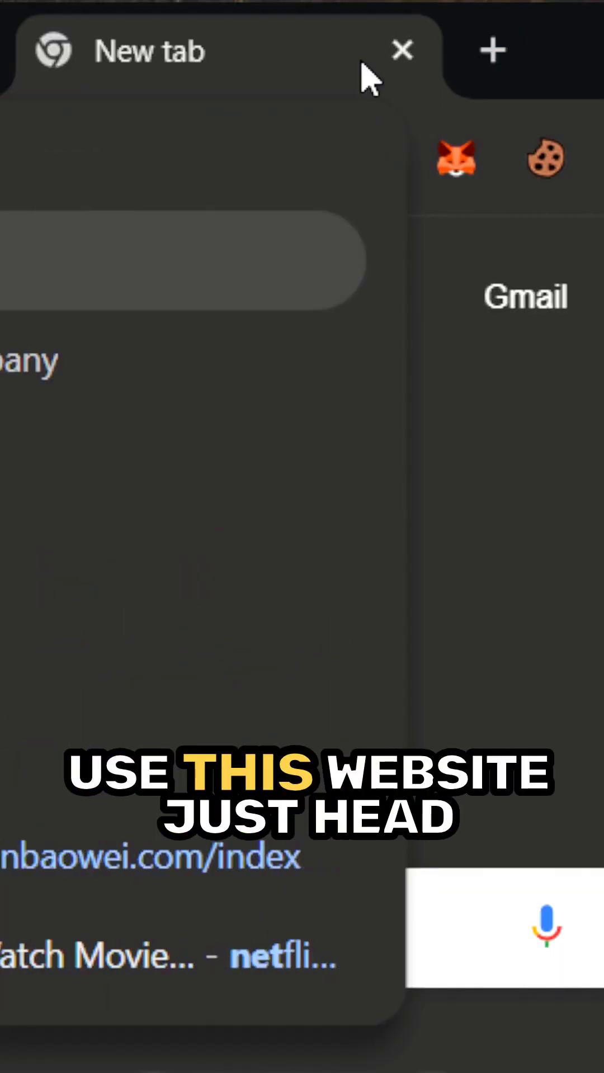
- Run a Google search for "netlify" in the new tab
key(Return)
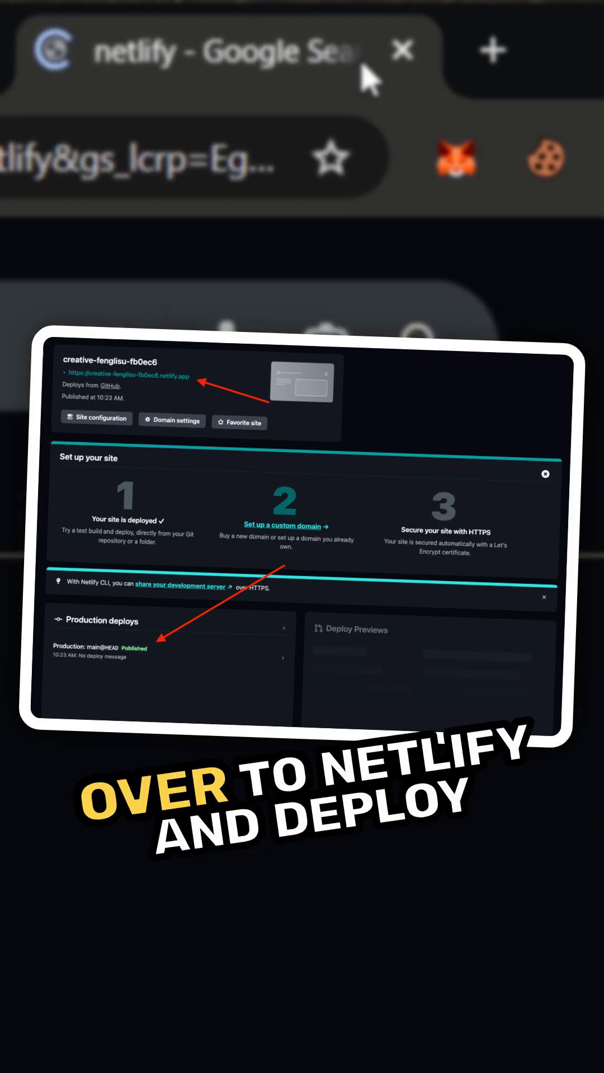